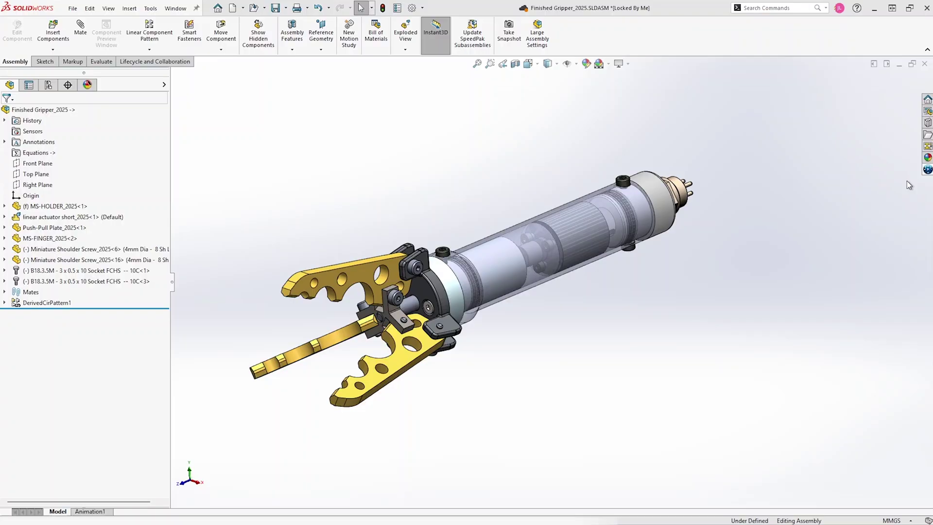
Step: Open the Finger Experiment A part from the 3DEXPERIENCE 'finger' search results
click(927, 169)
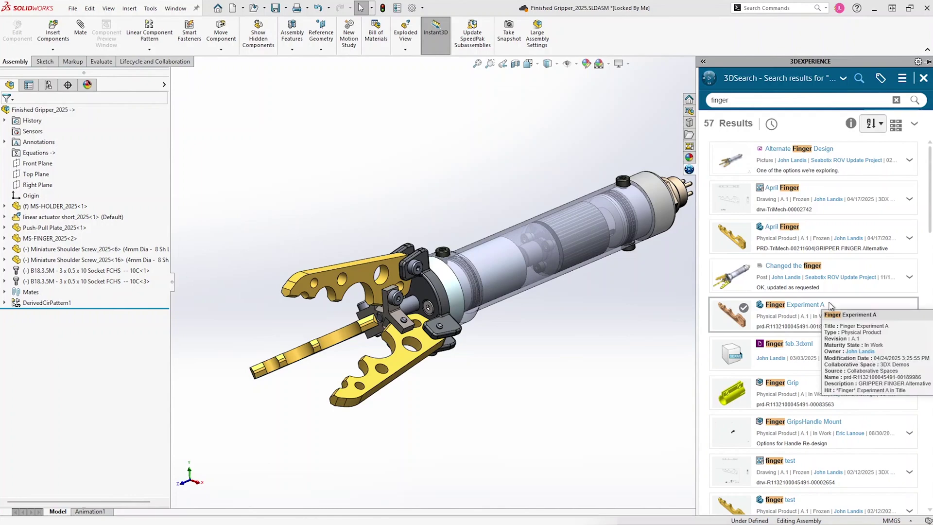
mouse_move(813, 315)
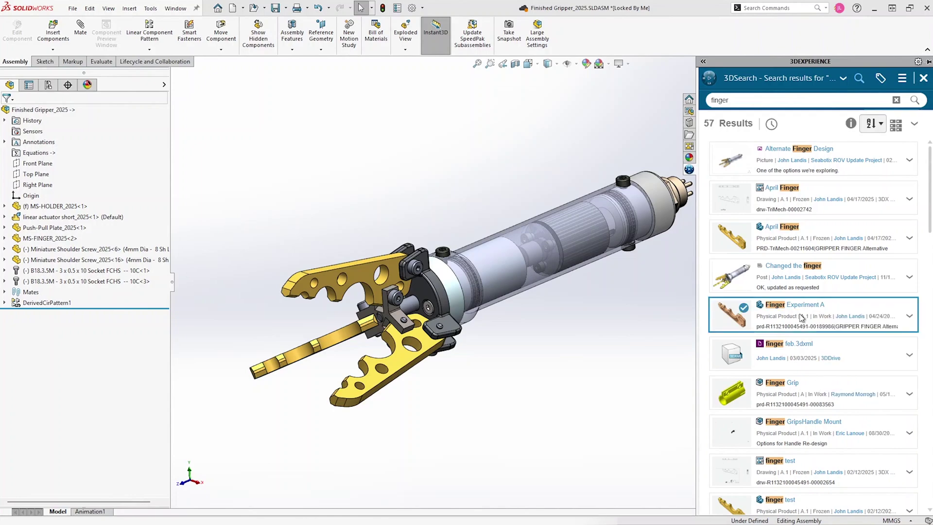
drag(802, 317, 605, 43)
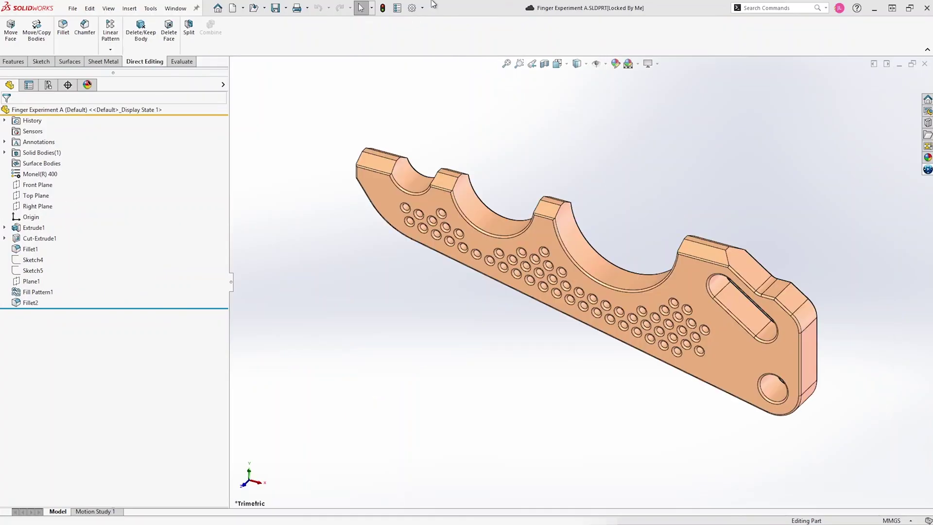
Step: Switch to the Finished Gripper_2025.SLDASM document from the Window menu
click(176, 8)
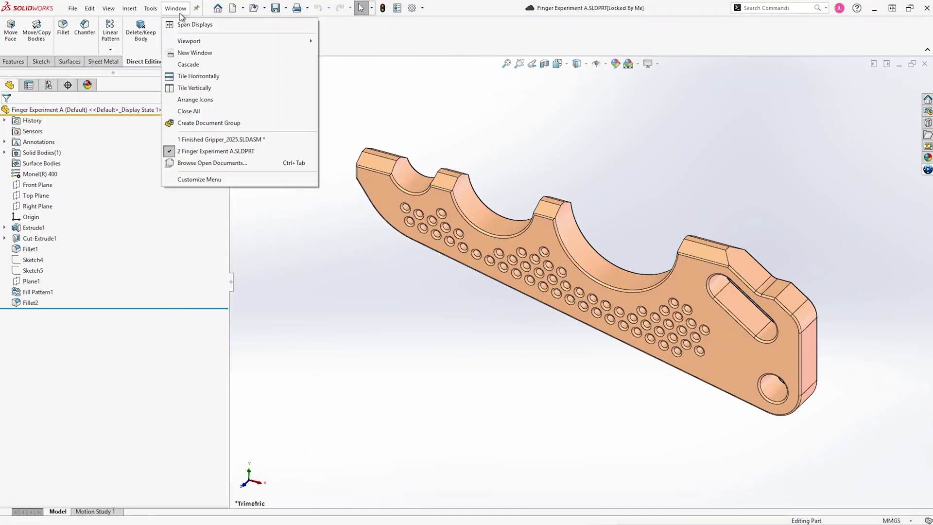
click(219, 139)
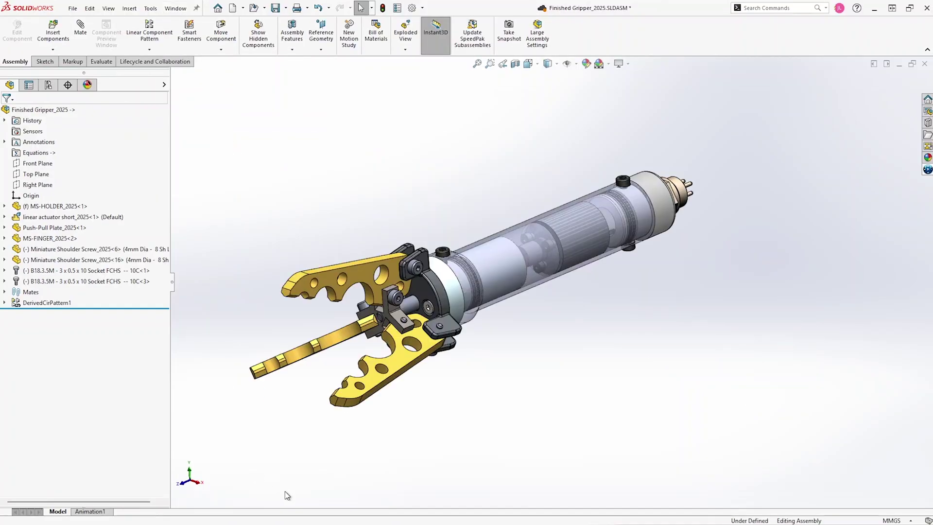
scroll(291, 400, down, 1)
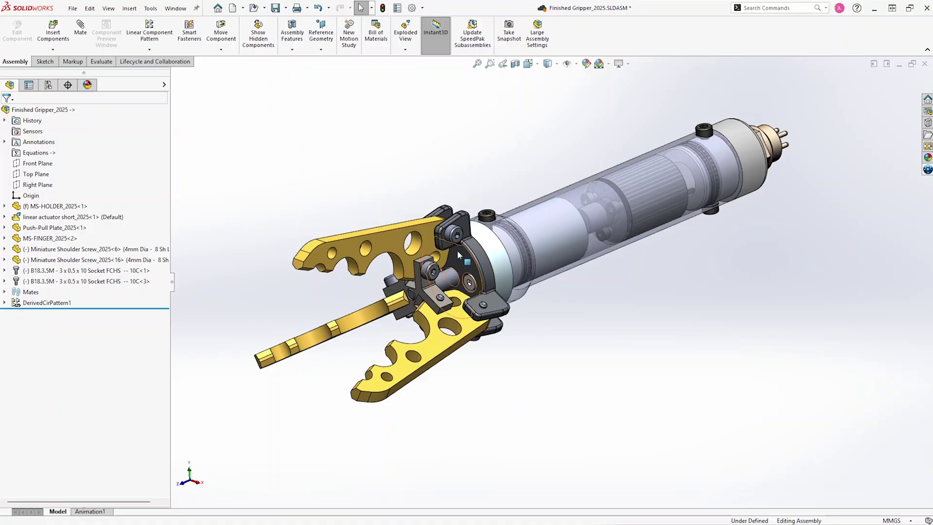
click(430, 235)
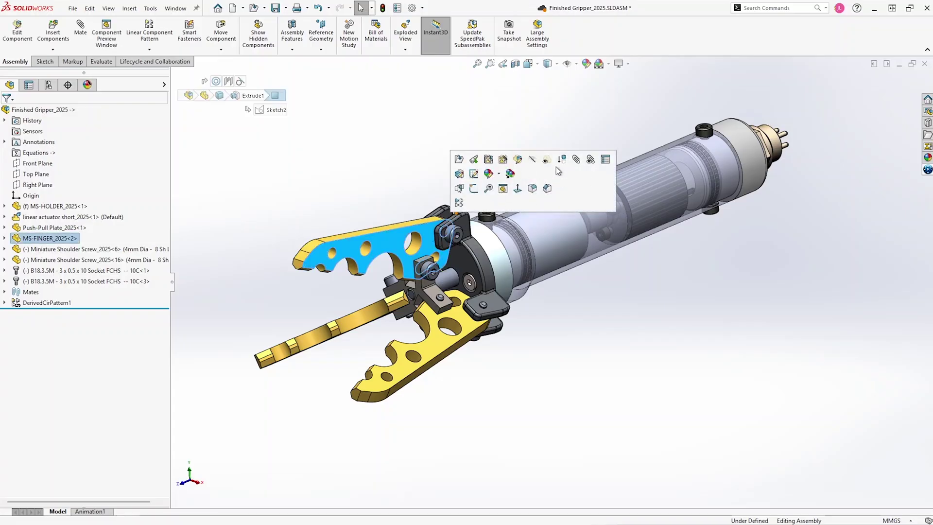
click(591, 159)
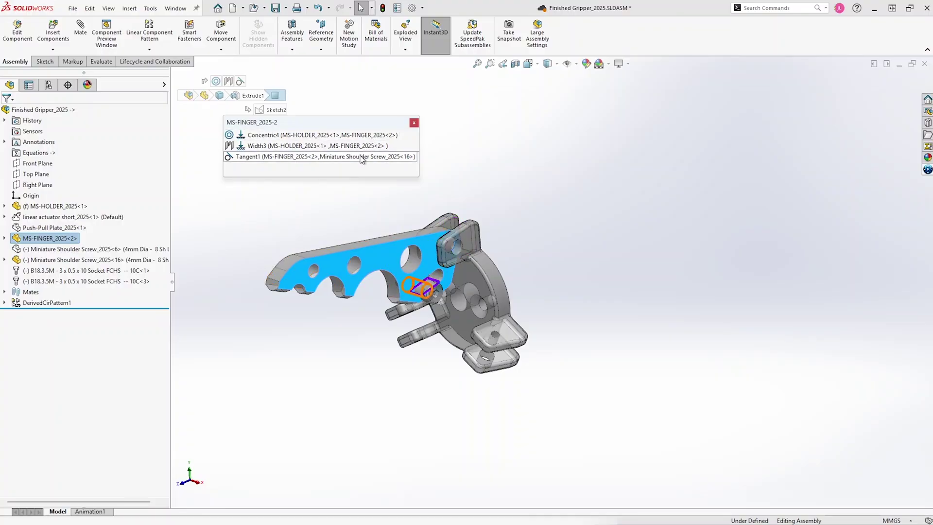
click(363, 160)
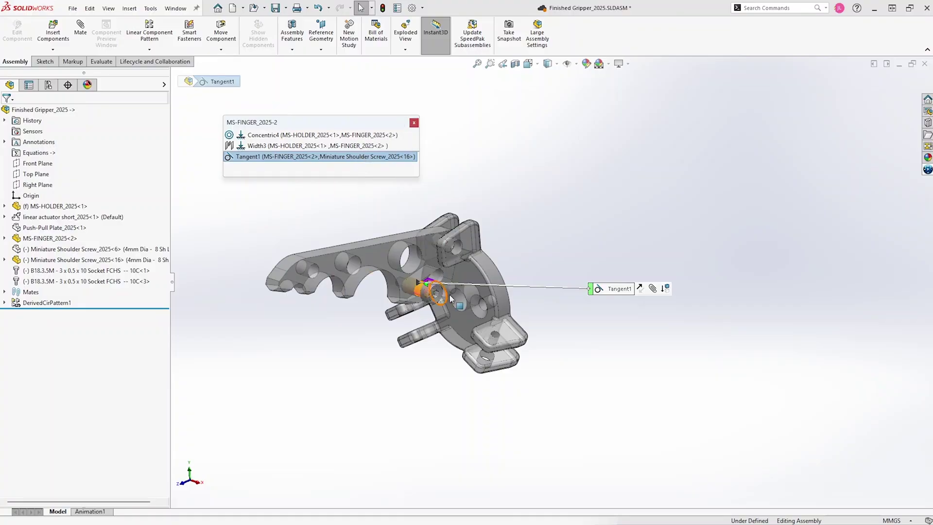
scroll(437, 295, down, 3)
scroll(437, 296, down, 2)
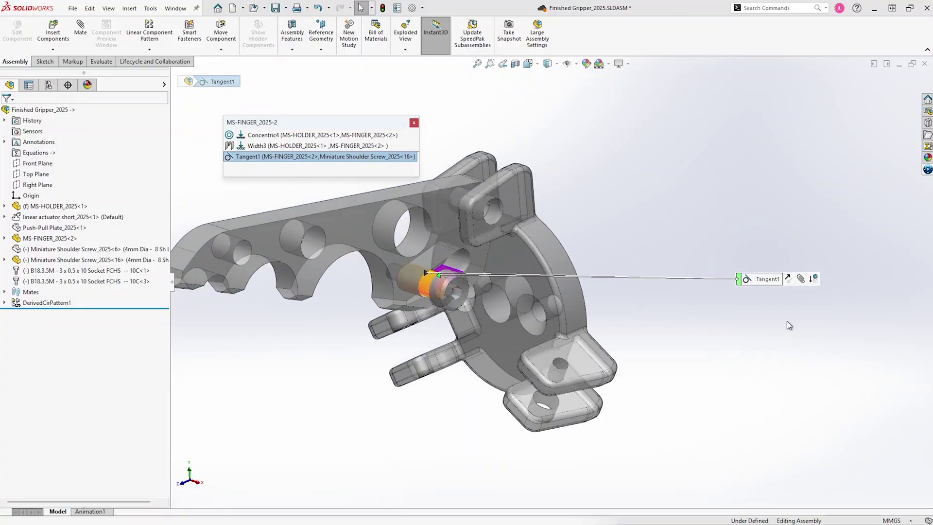
key(Delete)
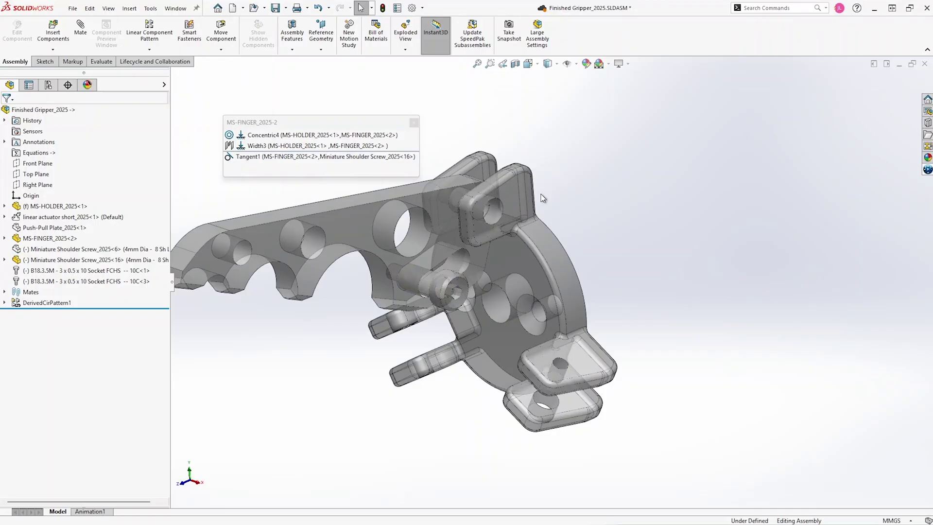
click(325, 157)
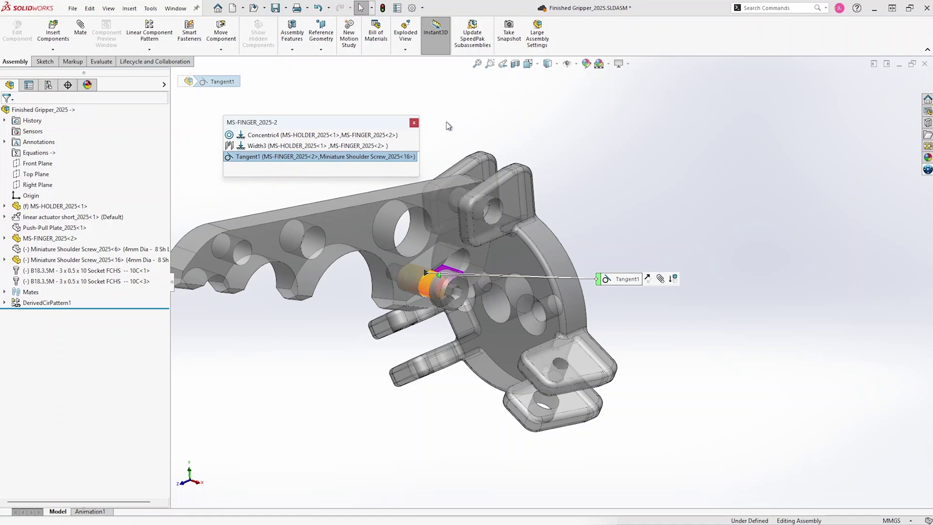
click(414, 125)
scroll(459, 174, down, 2)
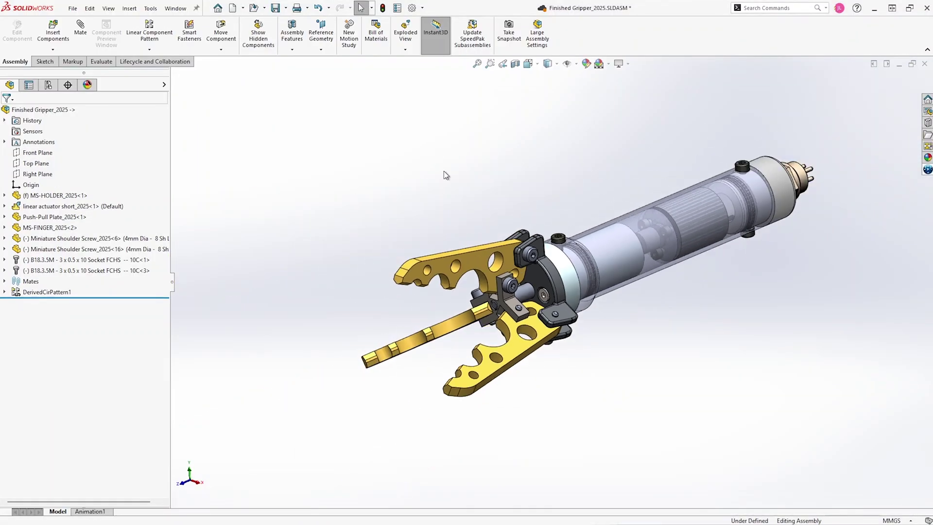
Step: Start Replace Components on the MS-FINGER_2025 component in the graphics area
right_click(472, 258)
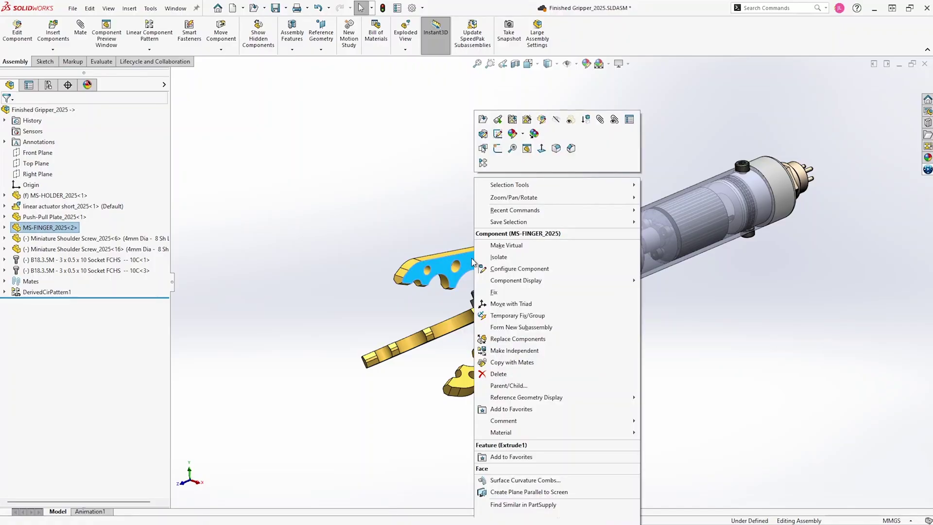
click(518, 339)
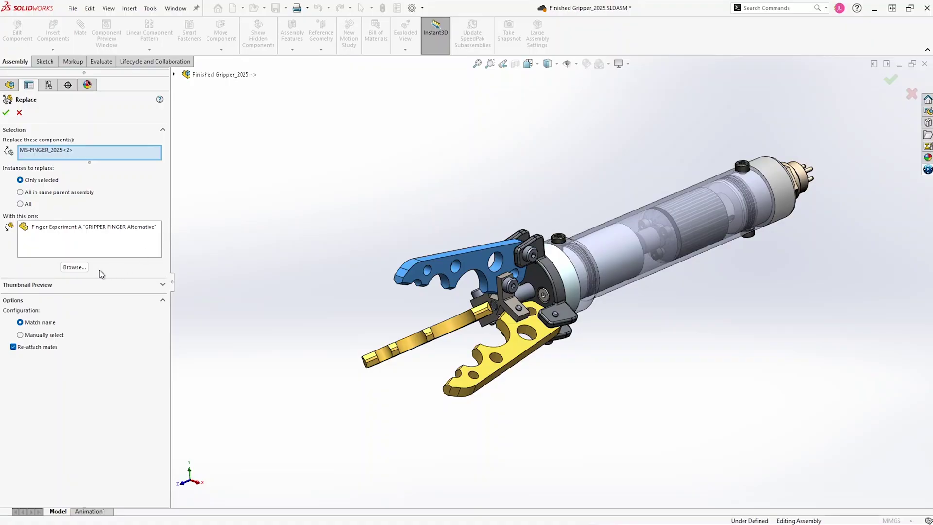
click(75, 267)
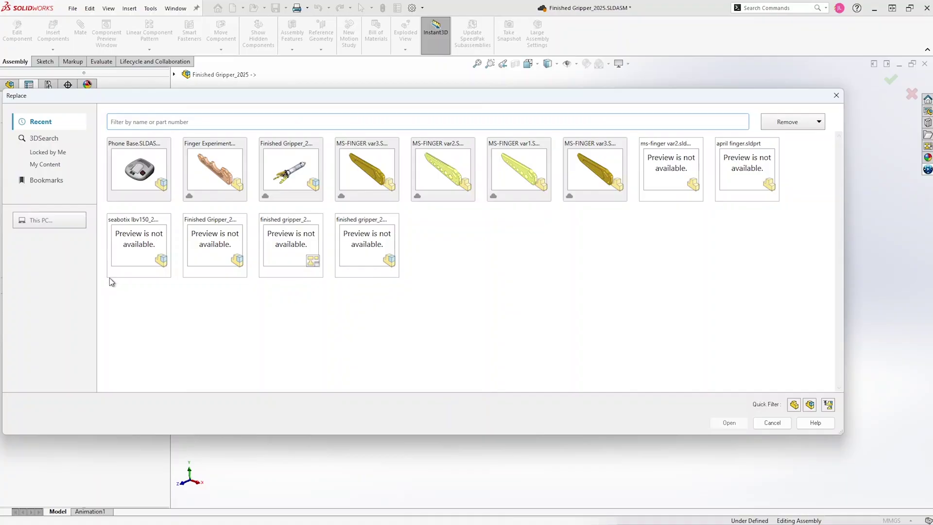
click(49, 220)
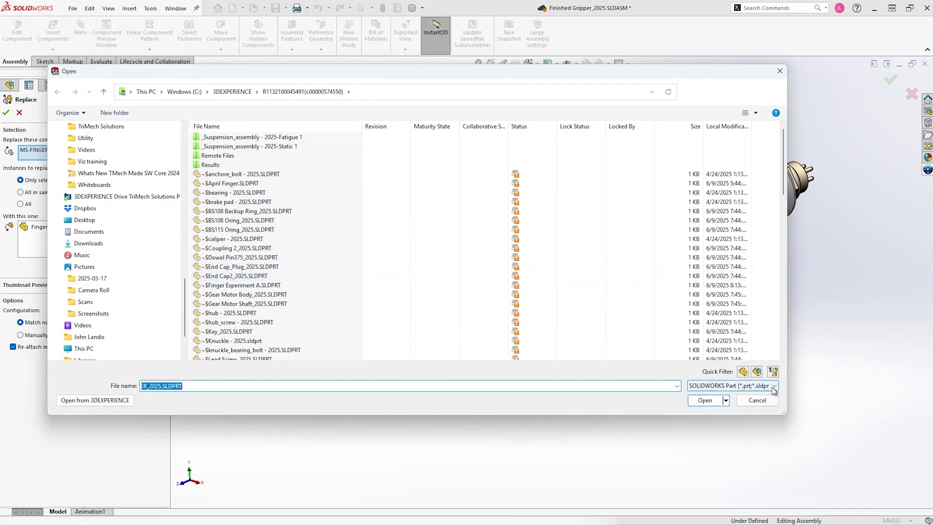
click(731, 386)
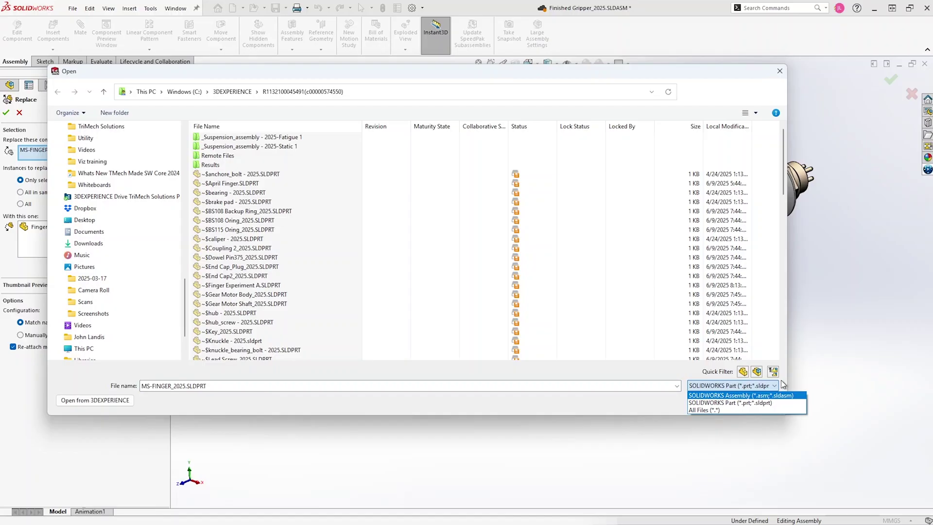
click(663, 405)
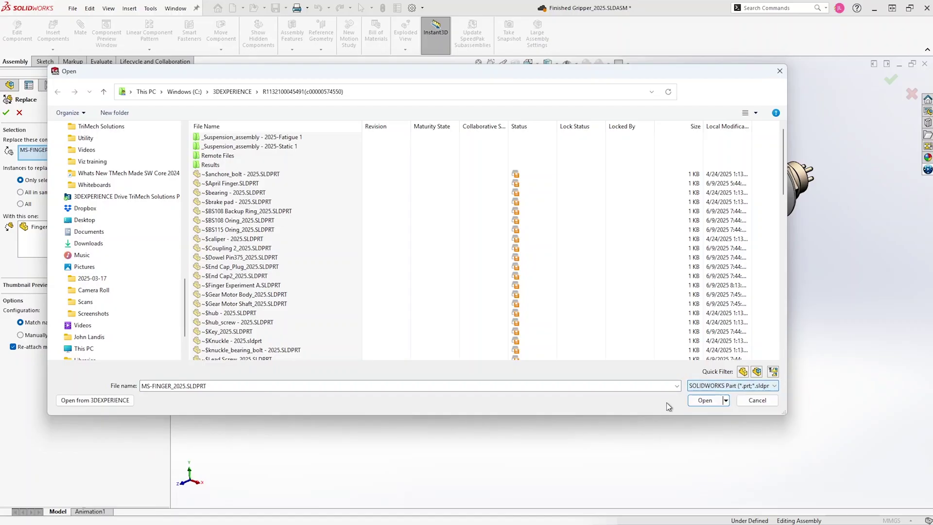
click(757, 400)
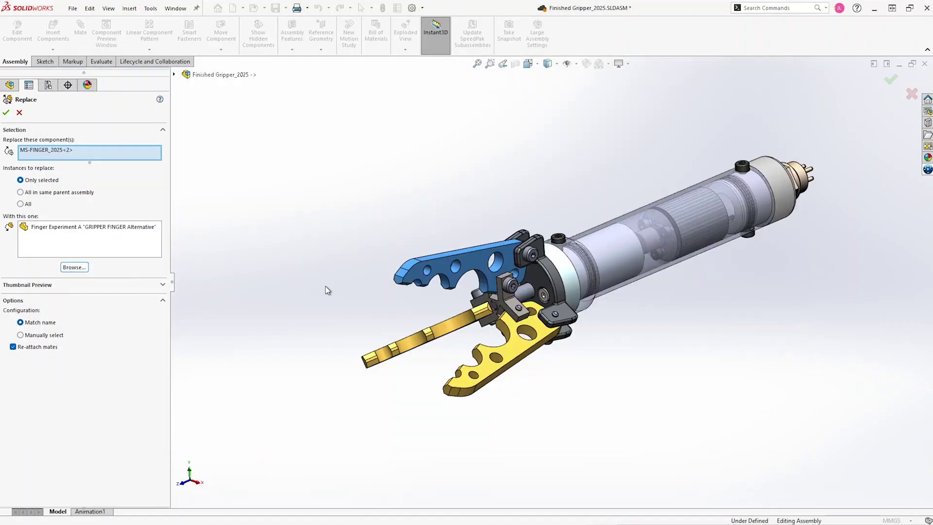
Step: Choose Finger Experiment A as the replacement and expand its Thumbnail Preview
click(74, 229)
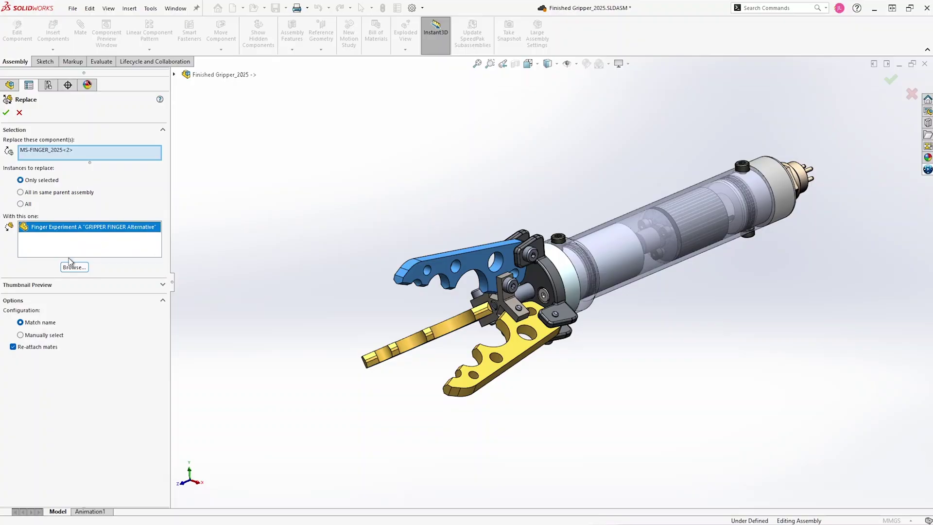
click(74, 284)
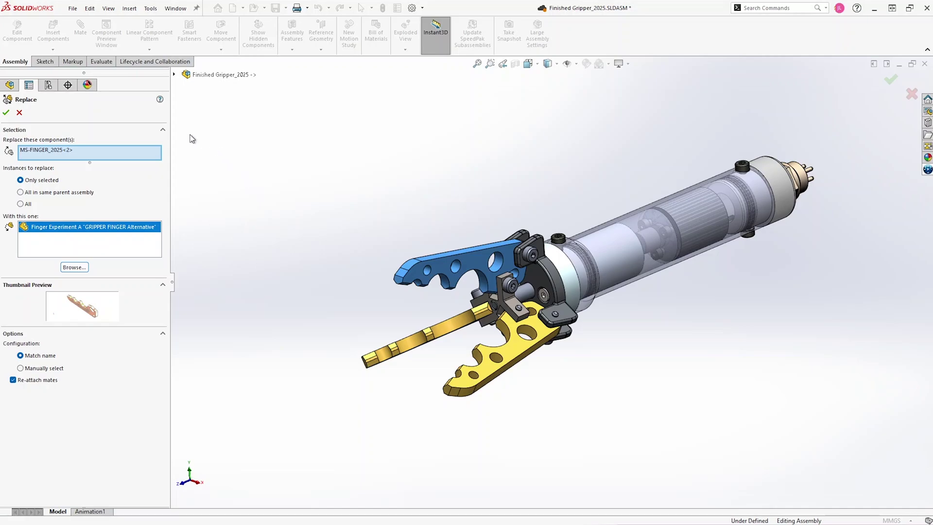
Step: Confirm the replacement, float the part preview window, and relocate the Missing Entities toolbar
click(6, 112)
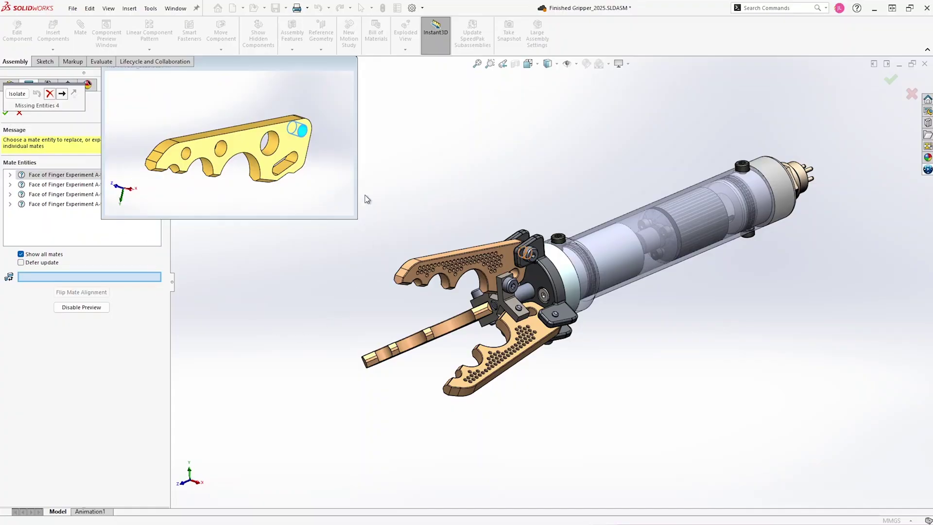
drag(272, 68, 358, 100)
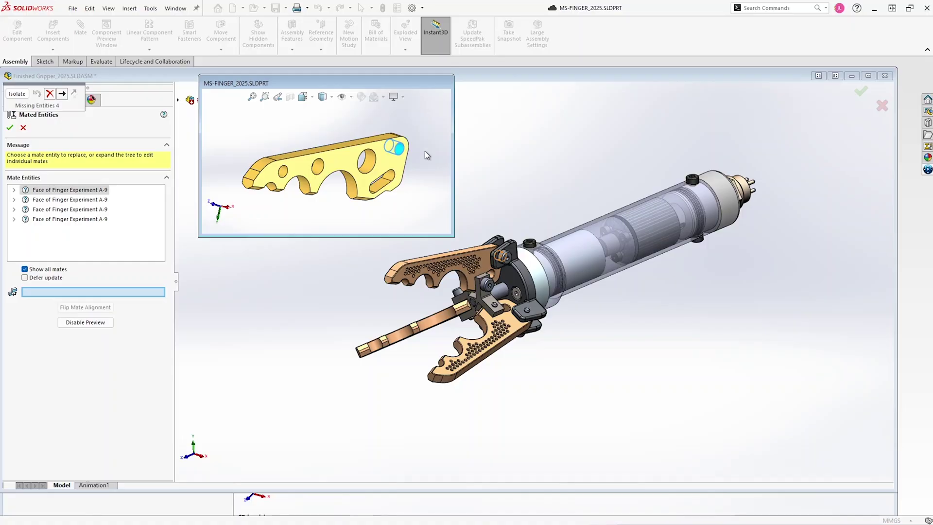
scroll(424, 151, down, 1)
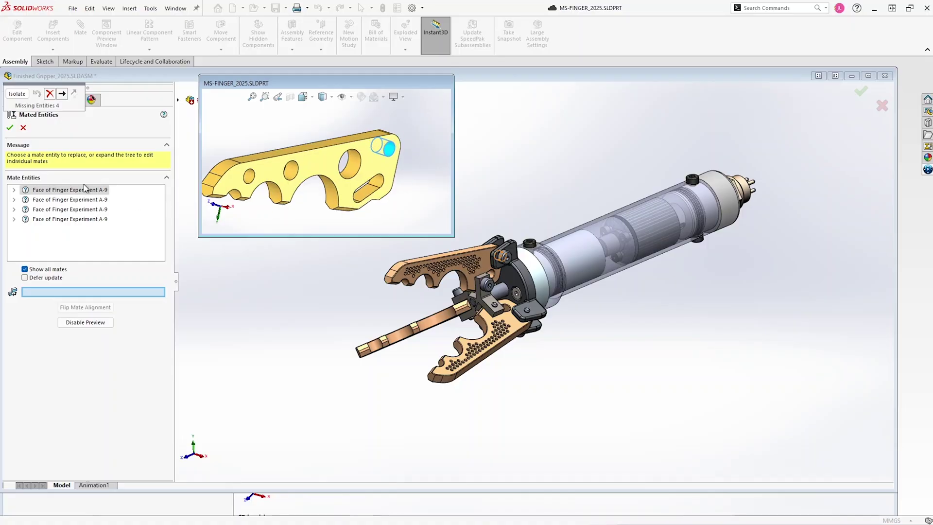
mouse_move(61, 86)
mouse_down()
mouse_move(499, 142)
mouse_move(545, 121)
mouse_up()
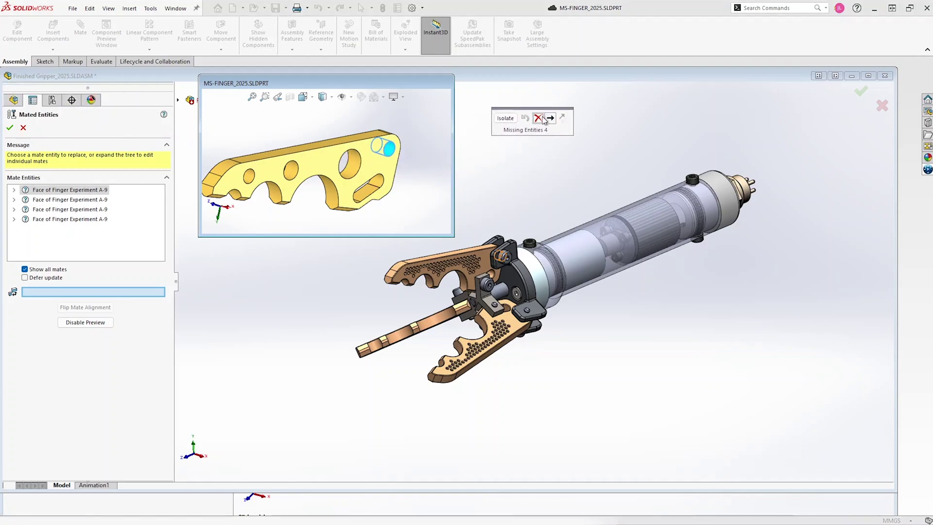
Step: Isolate the entity and mated parts, then assign the finger's cylindrical pin-hole face to entity one
click(505, 119)
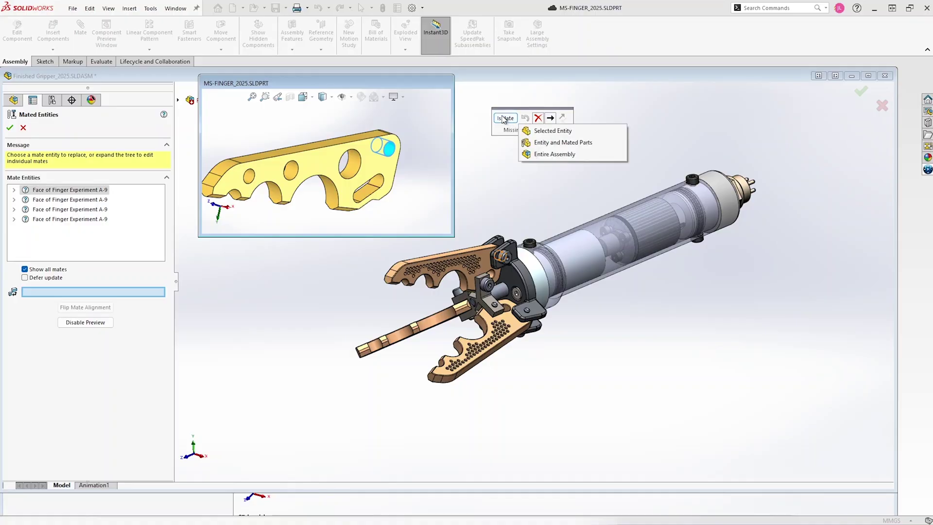
click(541, 143)
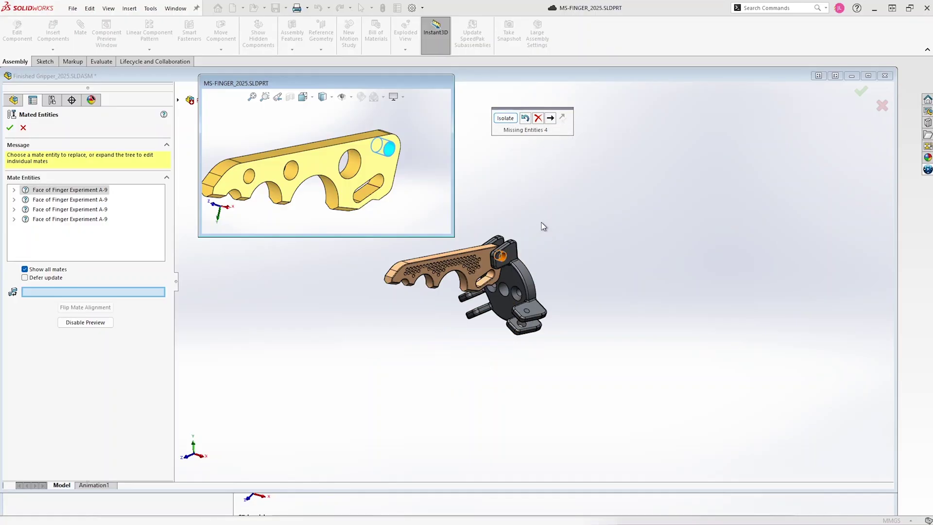
scroll(499, 263, down, 3)
scroll(505, 263, down, 3)
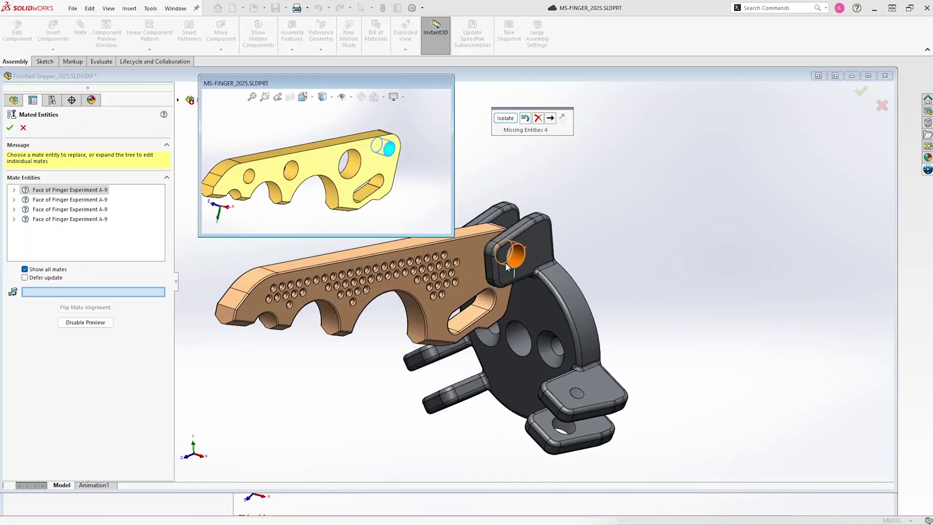
scroll(534, 262, down, 3)
click(540, 262)
middle_drag(539, 277, 553, 306)
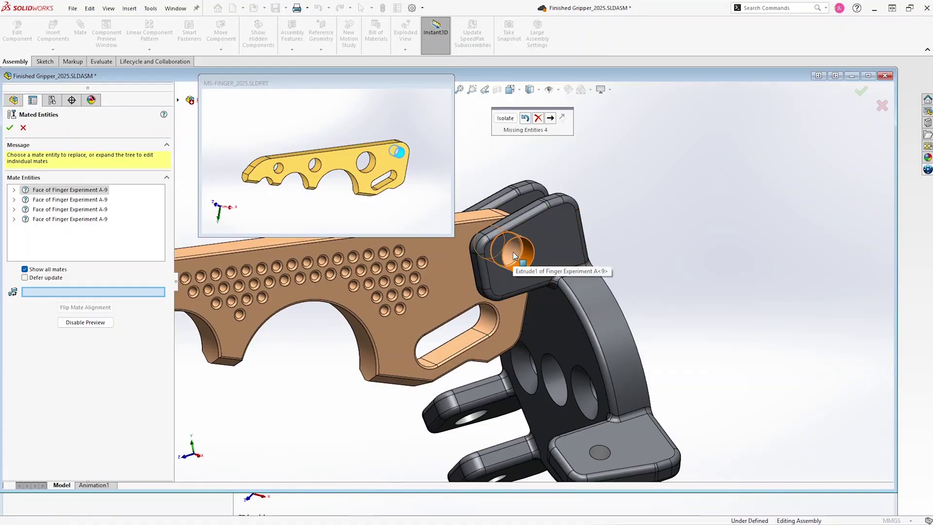
click(514, 255)
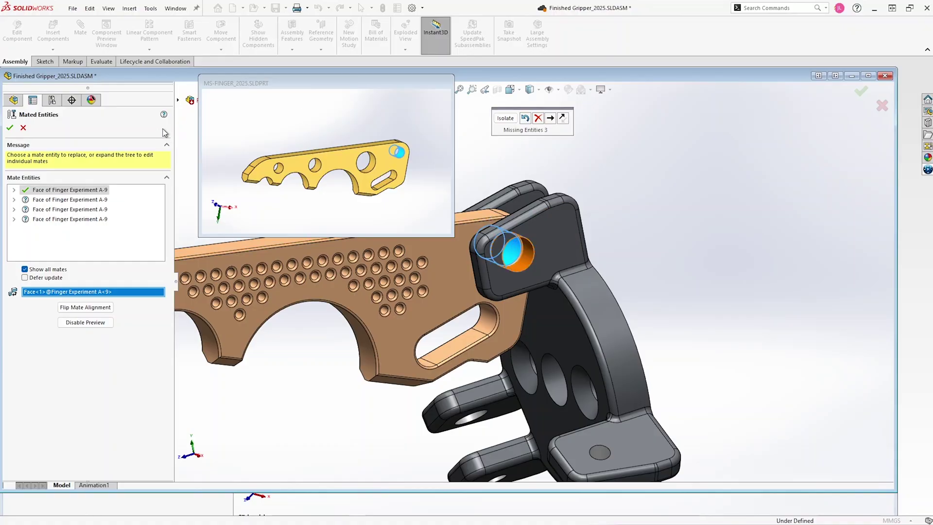
Step: Replace the second missing mate reference with the finger's flat side face
click(64, 199)
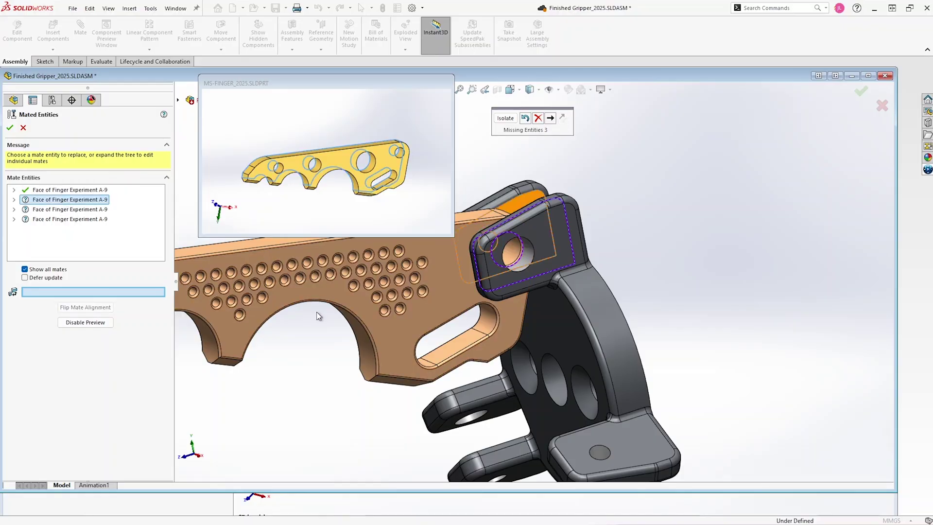
middle_drag(510, 291, 424, 274)
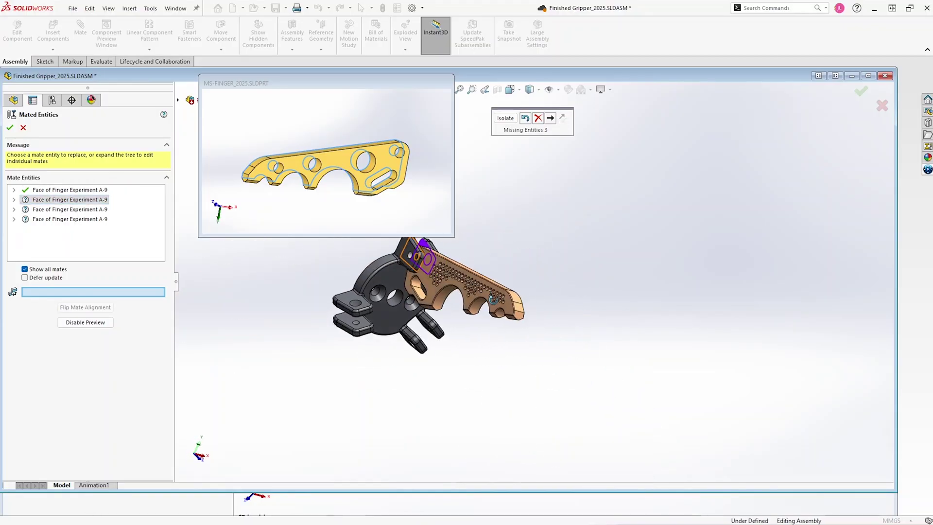
click(424, 275)
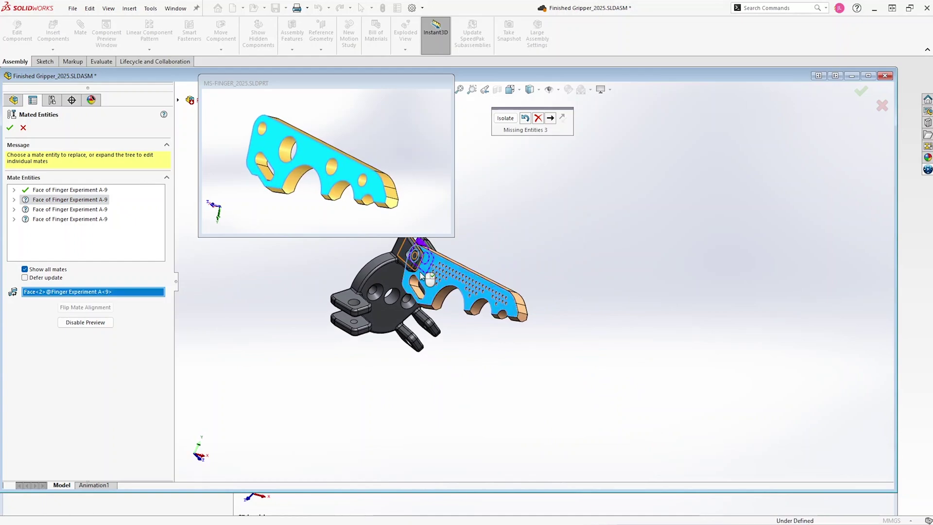
Step: Replace the third missing mate reference with the finger's matching side face
click(70, 210)
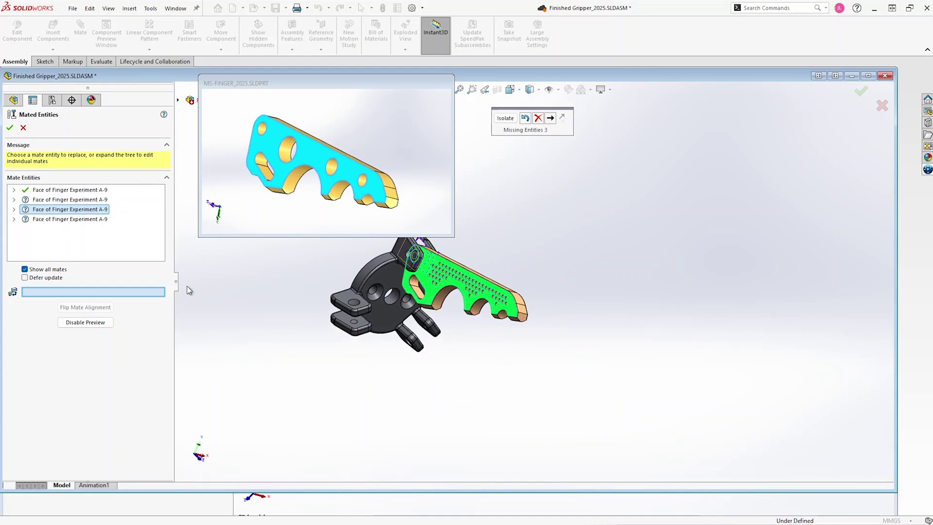
middle_drag(313, 341, 226, 341)
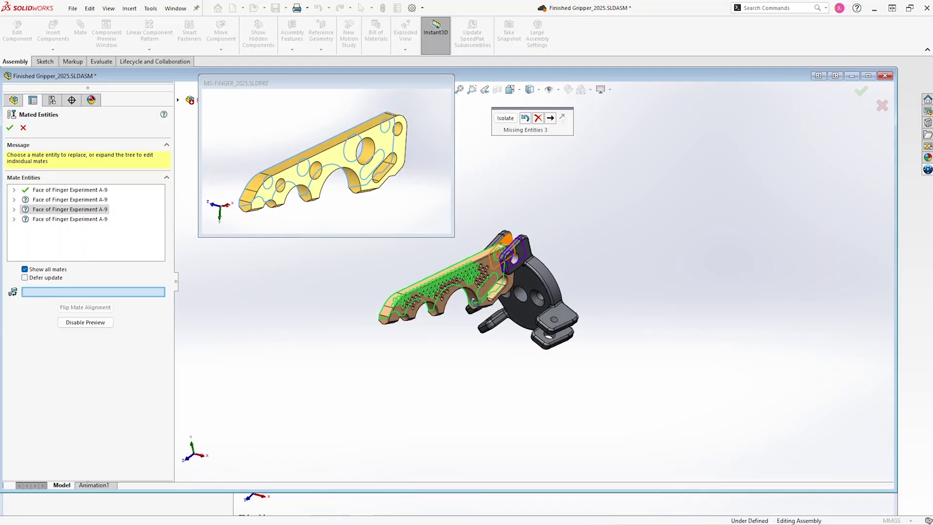
click(487, 265)
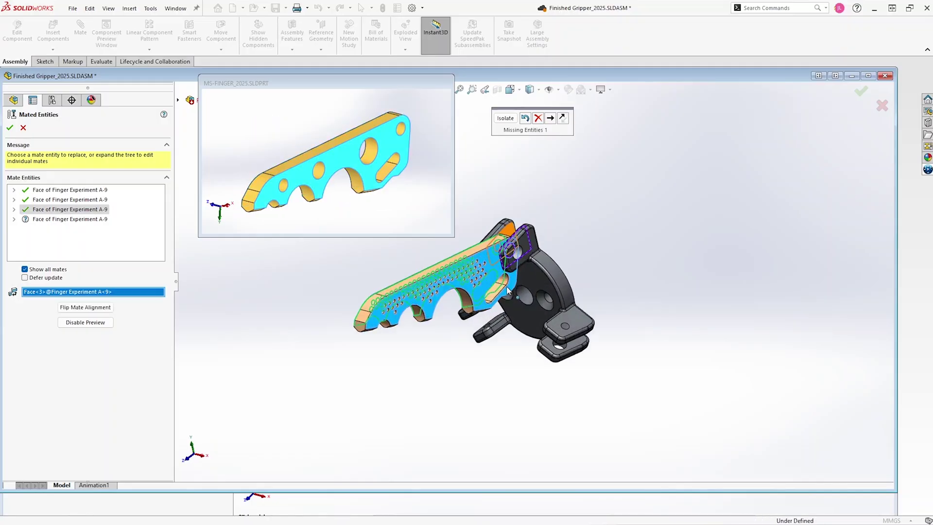
scroll(480, 277, down, 6)
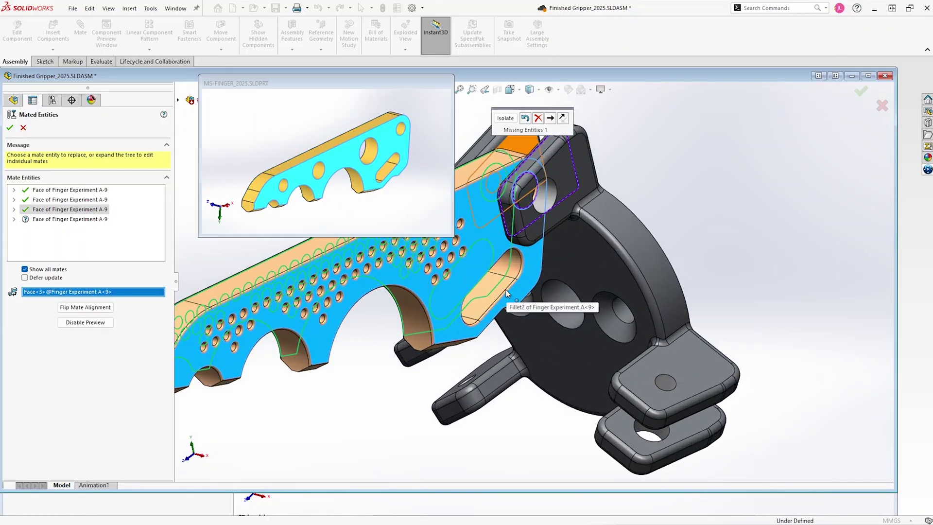
click(79, 221)
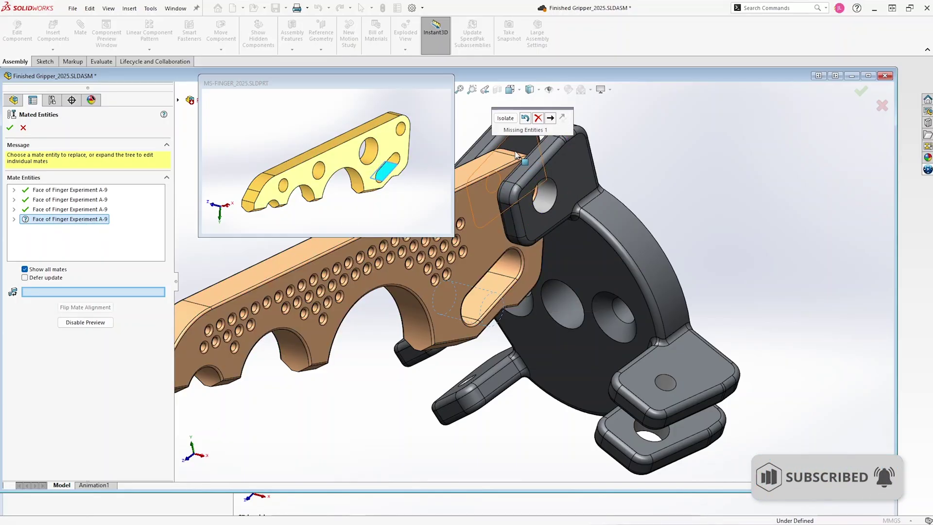
Step: Isolate the finger and its mated bolt, then assign the slot face beside the bolt
click(525, 118)
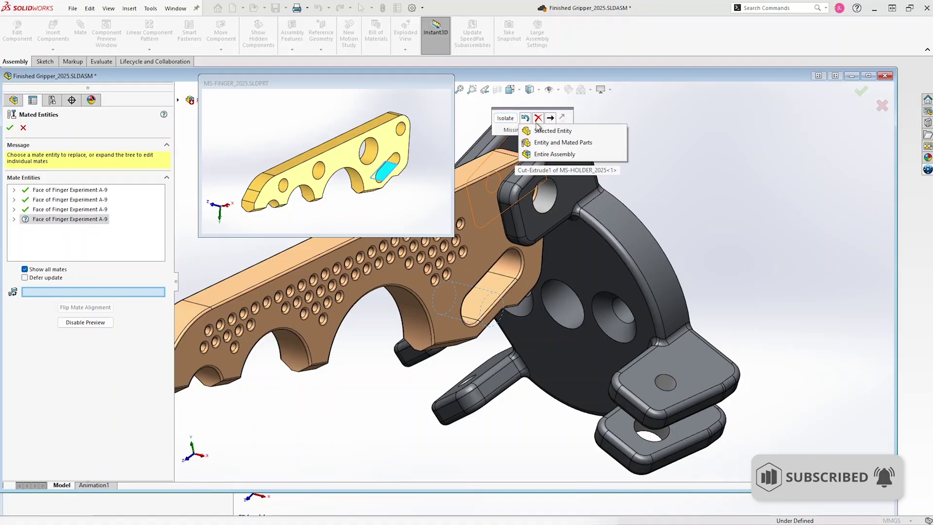
click(563, 142)
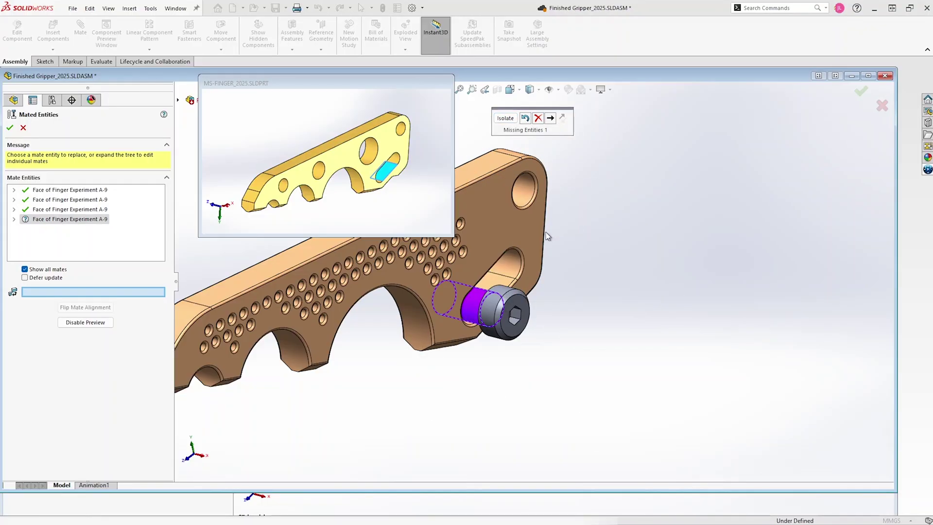
click(493, 288)
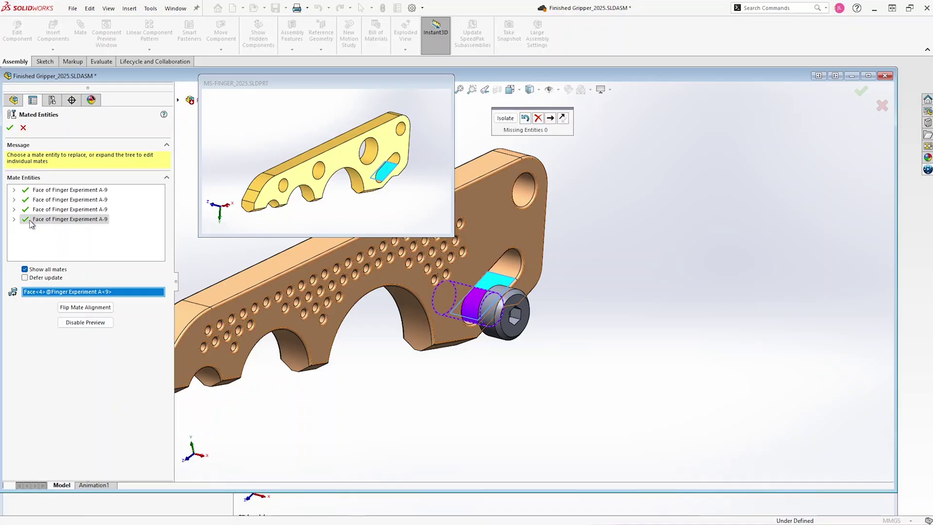
Step: Accept the mate repairs, then drag the Push-Pull Plate to close and open the fingers
click(10, 128)
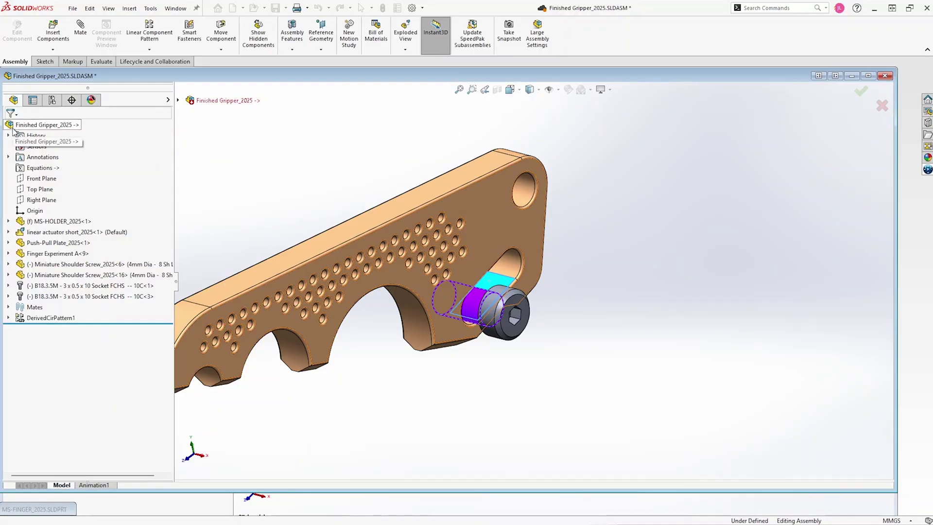
scroll(618, 347, down, 3)
scroll(617, 347, down, 2)
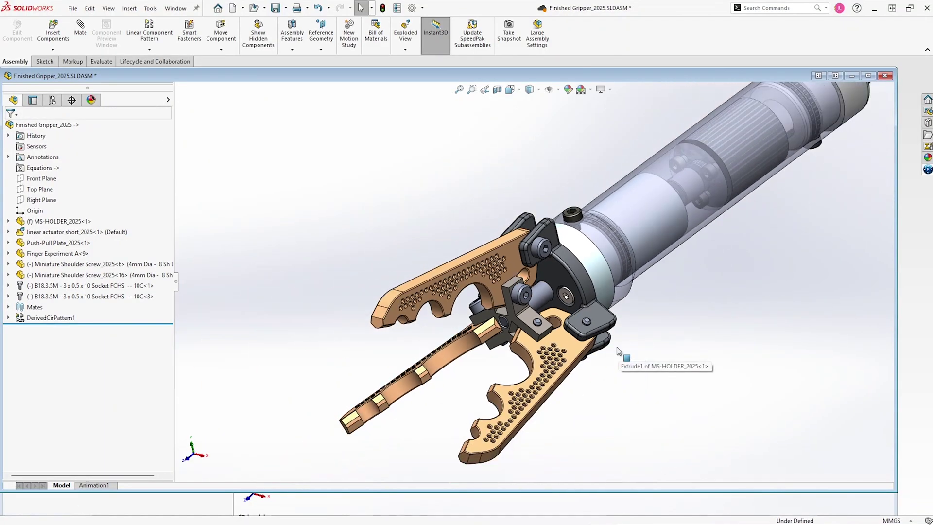
scroll(617, 351, down, 2)
scroll(678, 299, down, 2)
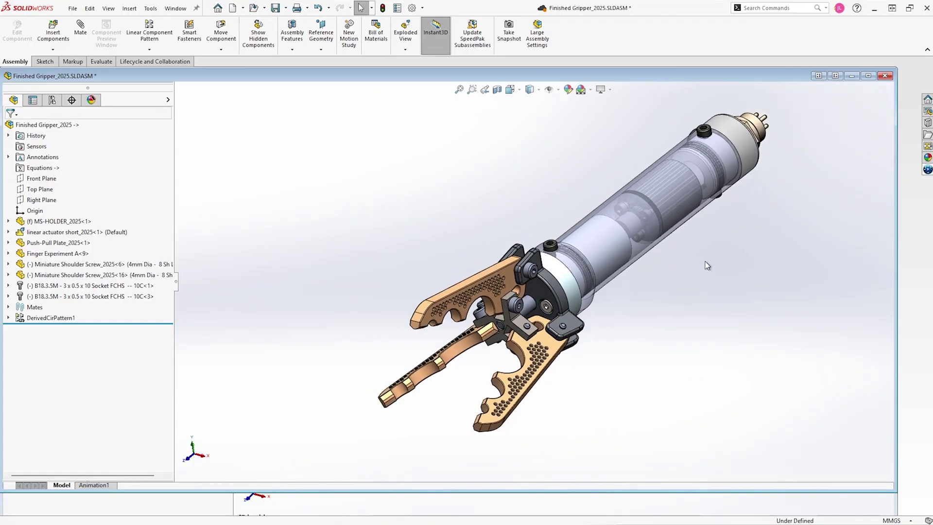
scroll(511, 306, up, 4)
click(530, 328)
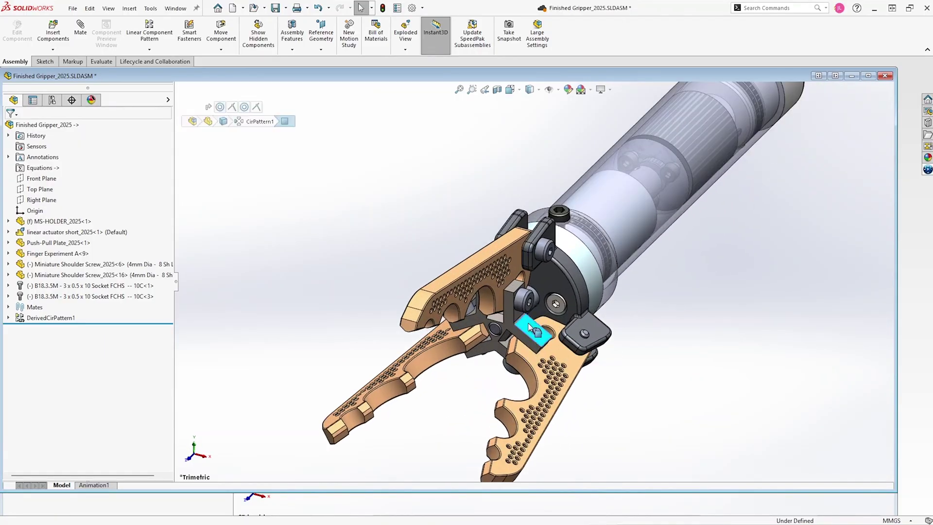
drag(530, 328, 548, 303)
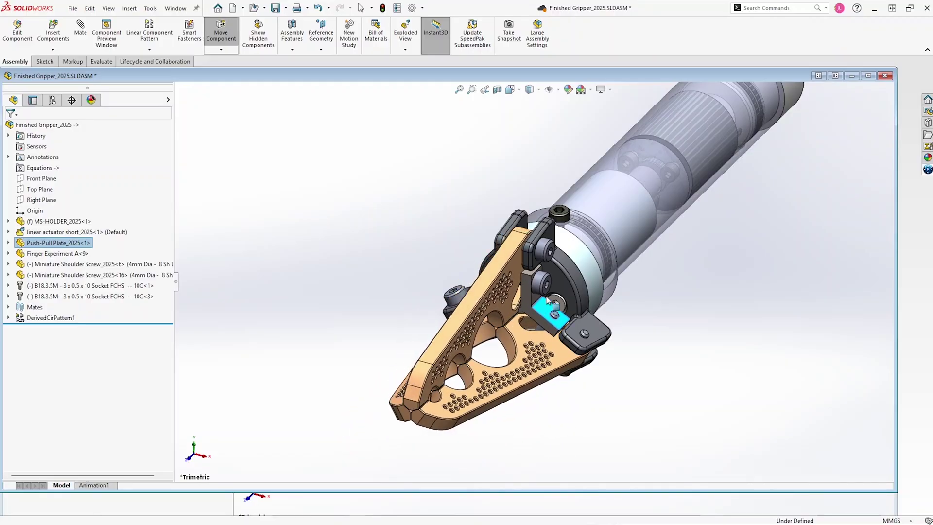
mouse_move(548, 303)
mouse_down()
mouse_move(534, 320)
mouse_move(538, 311)
mouse_up()
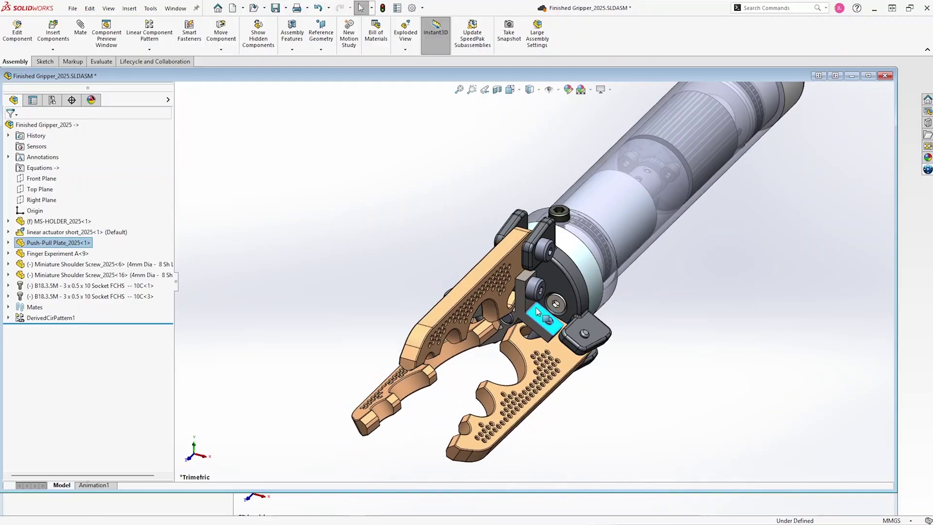
middle_drag(698, 314, 675, 302)
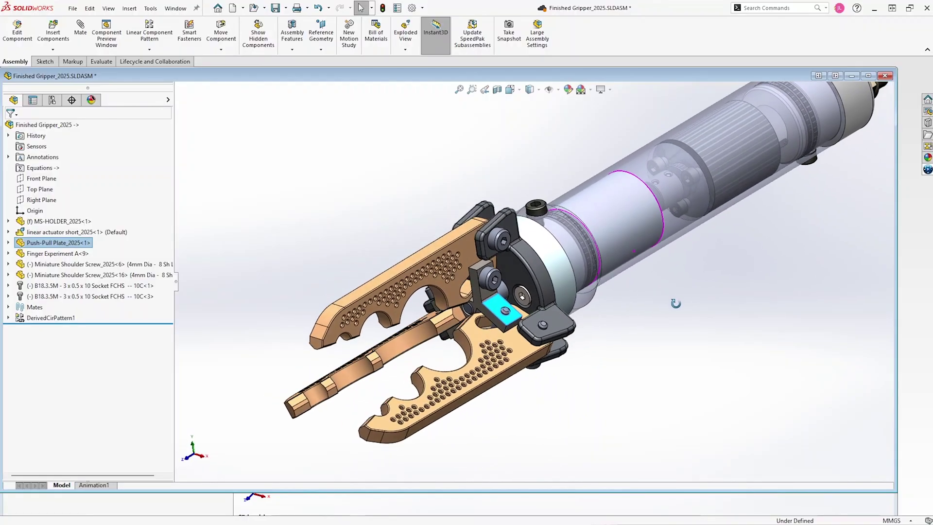